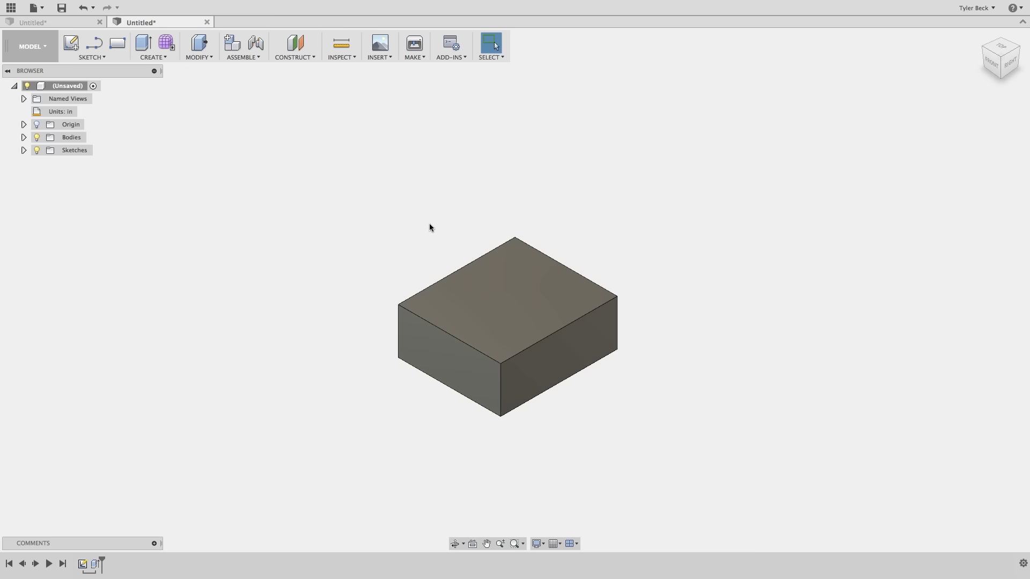
Select the block's front face and view it from the FRONT, TOP and LEFT ViewCube faces
{"action": "left_click", "coordinate": [450, 365]}
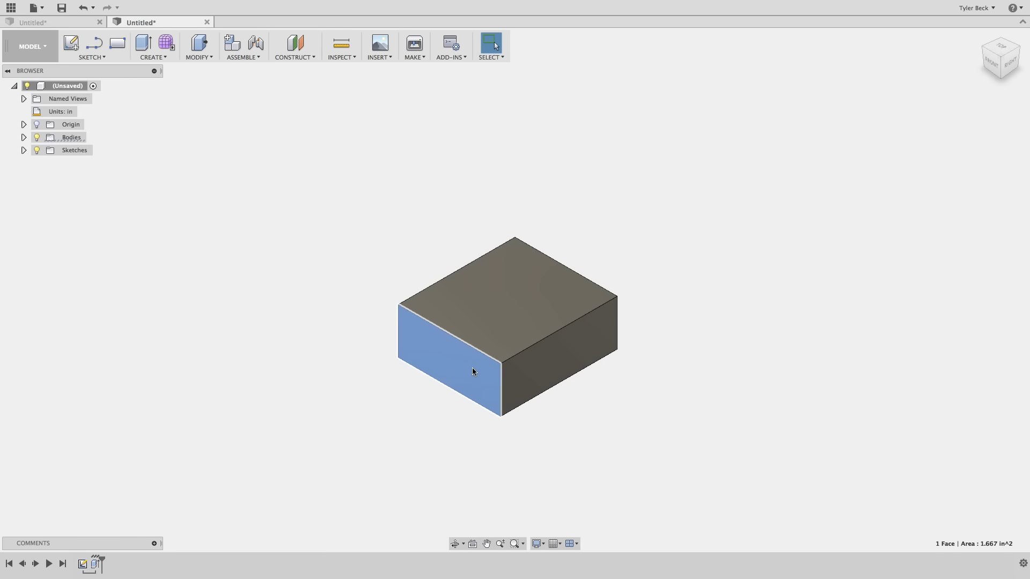
{"action": "left_click", "coordinate": [996, 66]}
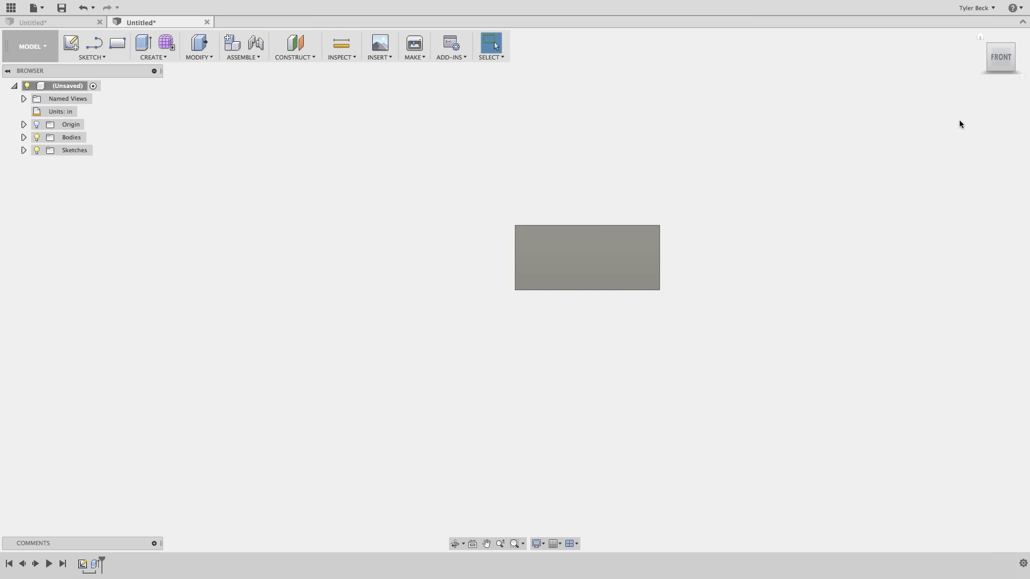
{"action": "left_click", "coordinate": [1002, 38]}
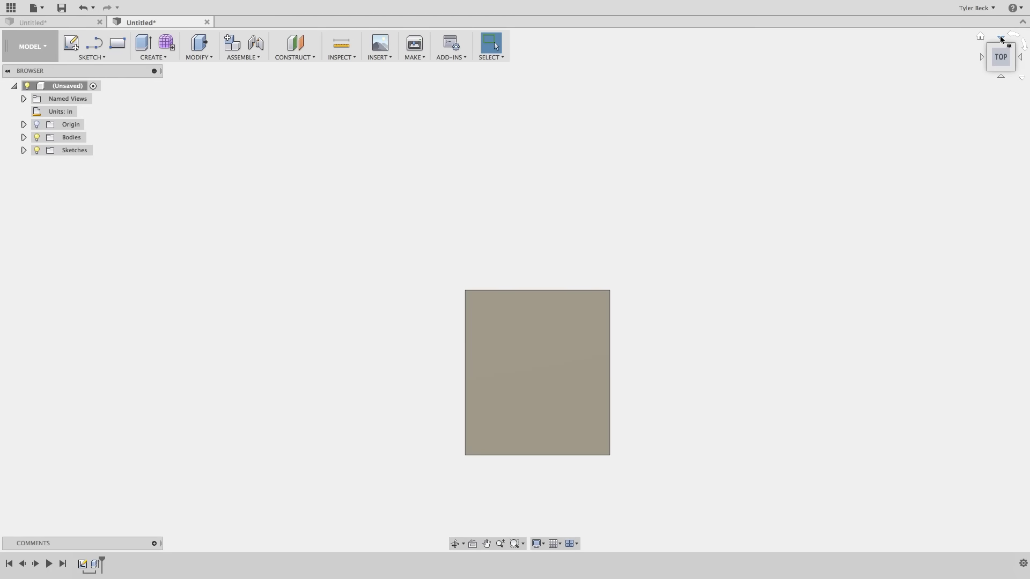
{"action": "left_click", "coordinate": [982, 57]}
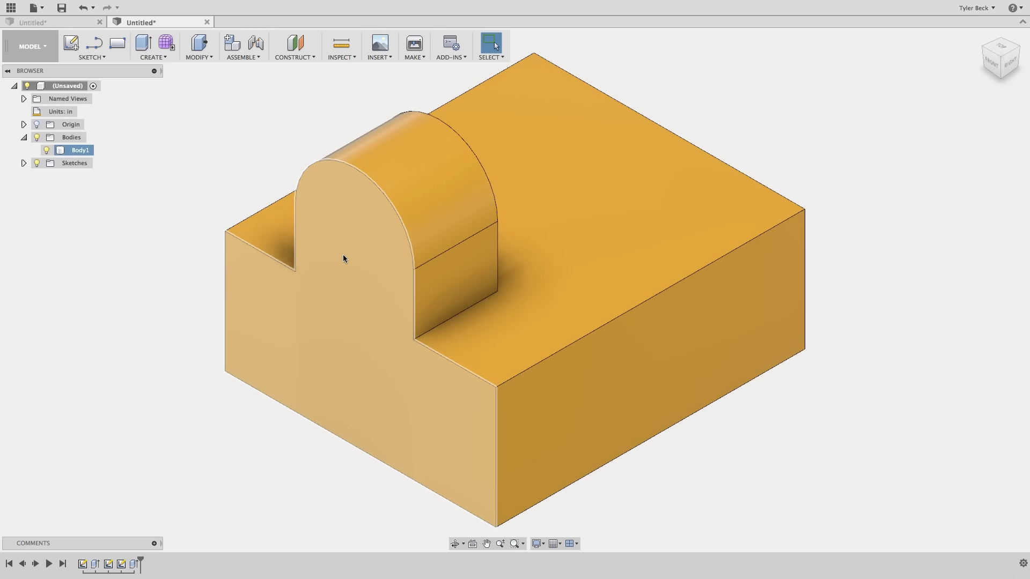
Roll the timeline back to the plain block and start a rectangle on its top face
{"action": "left_click_drag", "start_coordinate": [141, 563], "coordinate": [121, 567]}
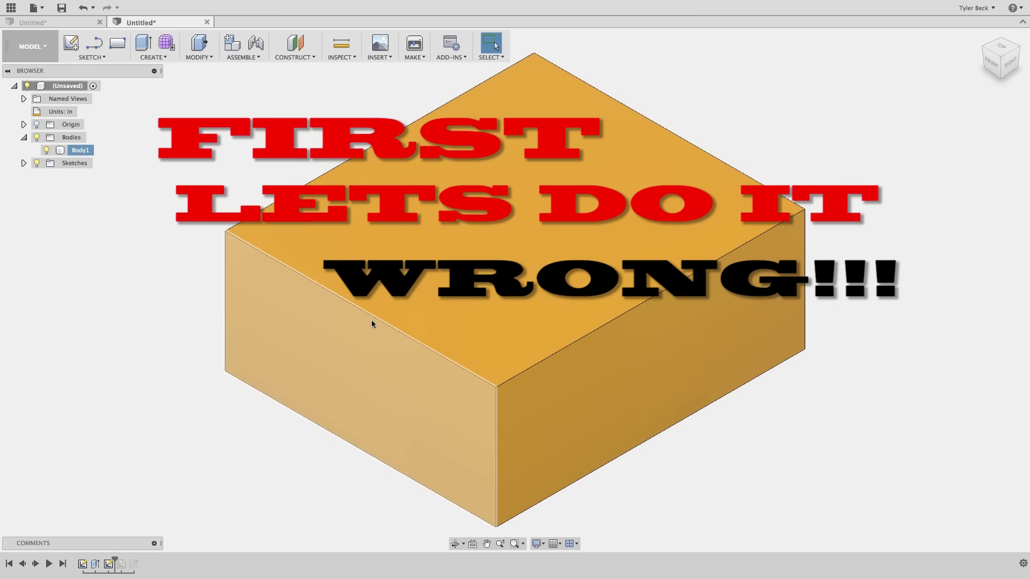
{"action": "left_click", "coordinate": [423, 282]}
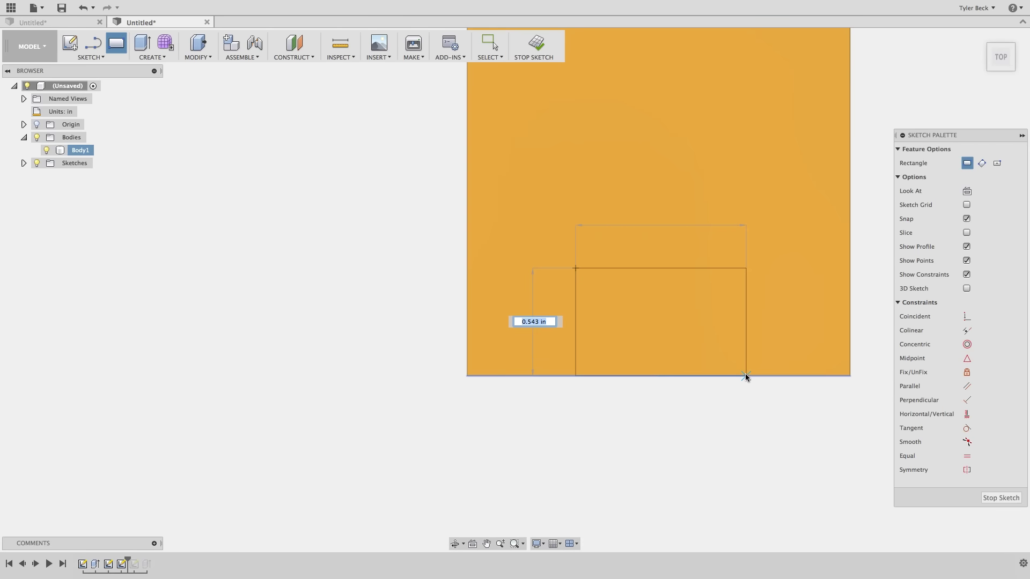
{"action": "left_click", "coordinate": [750, 376]}
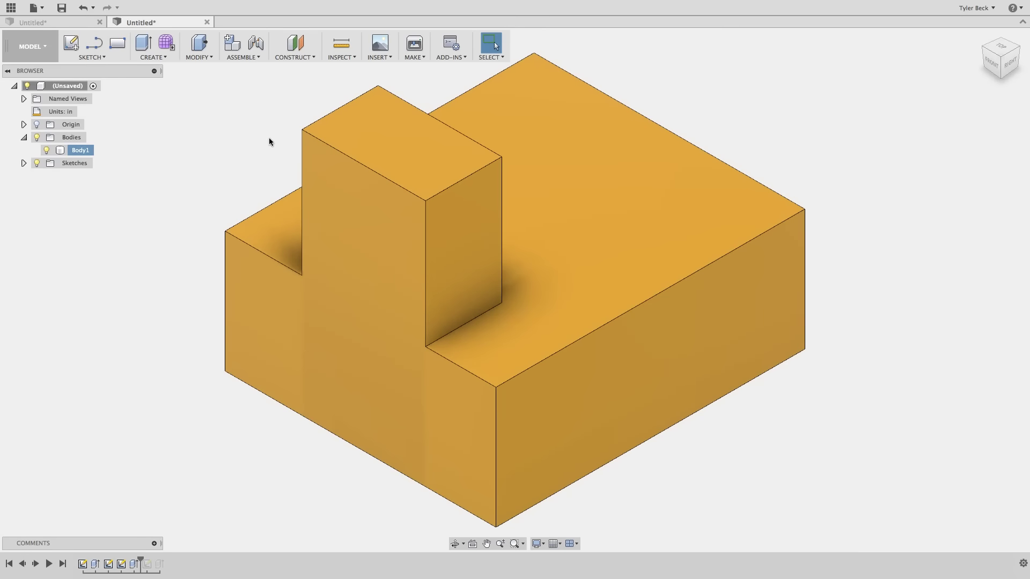
Try a constant-radius fillet on the tab's two top edges, then cancel it
{"action": "left_click", "coordinate": [345, 205]}
{"action": "middle_click_drag", "start_coordinate": [344, 204], "coordinate": [617, 209], "text": "shift"}
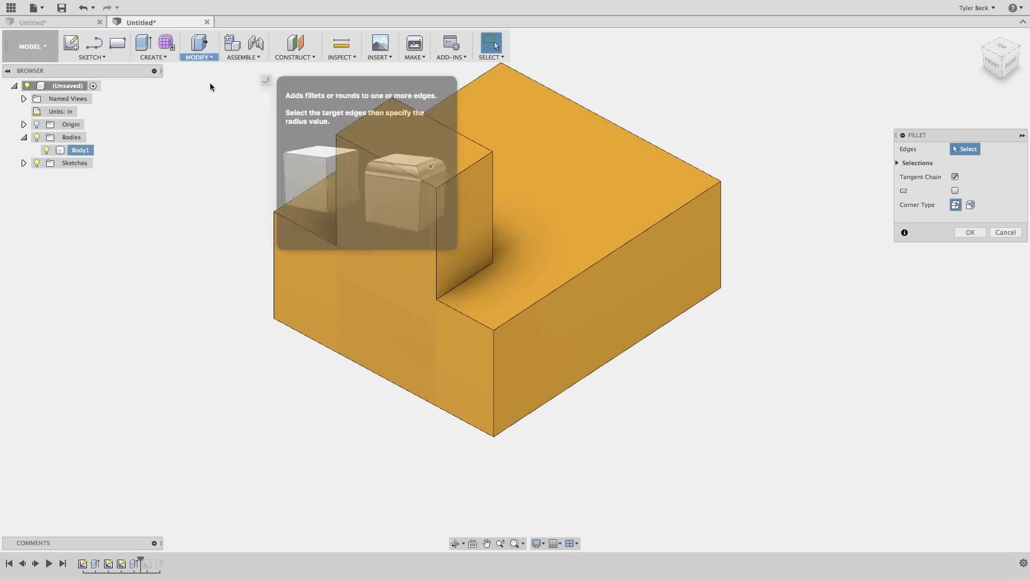
{"action": "left_click", "coordinate": [984, 177]}
{"action": "left_click", "coordinate": [986, 191]}
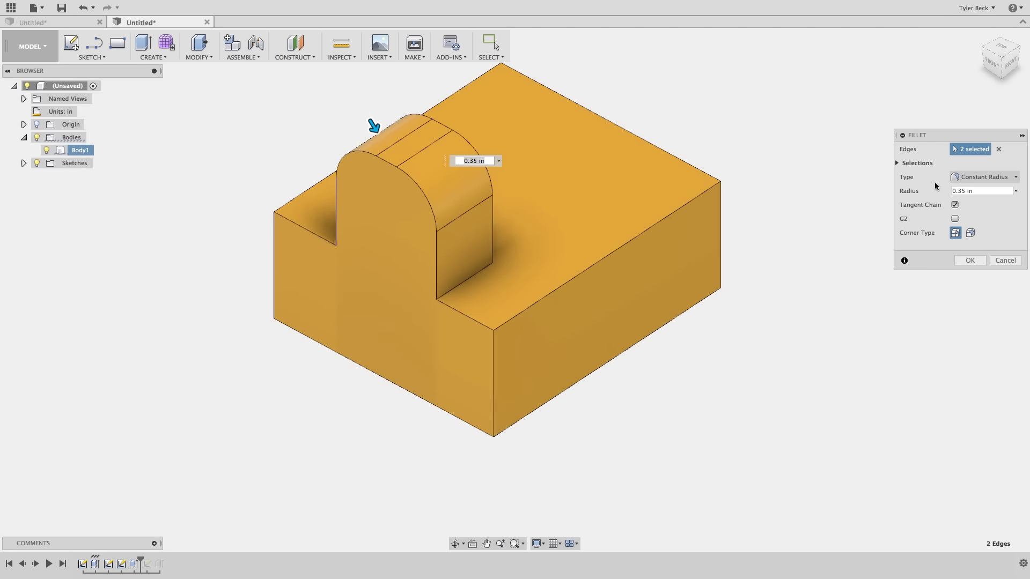
{"action": "key", "text": "Escape"}
Sketch an arc over the tab's top between its corners on the front face
{"action": "left_click", "coordinate": [364, 115]}
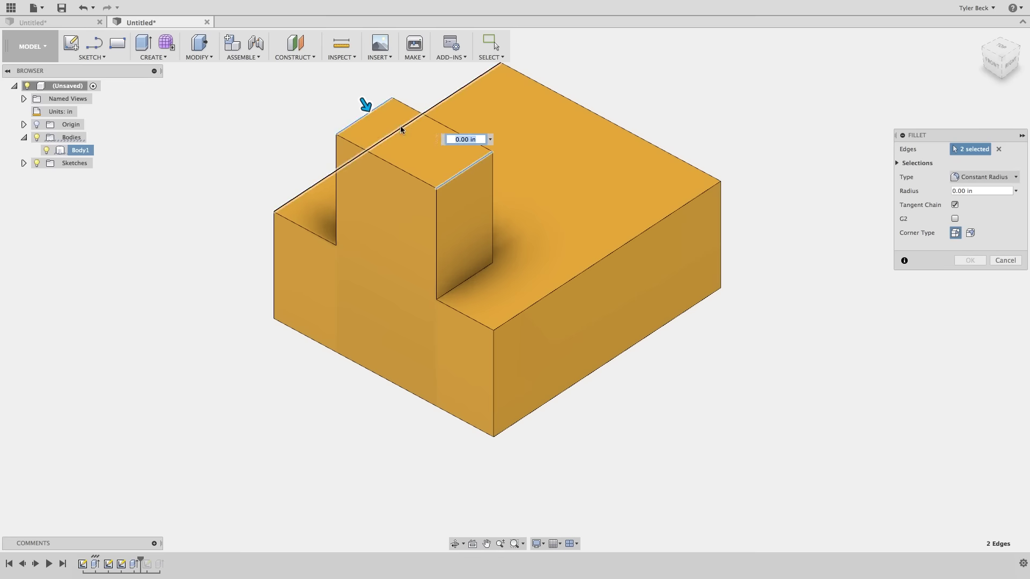
{"action": "key", "text": "Return"}
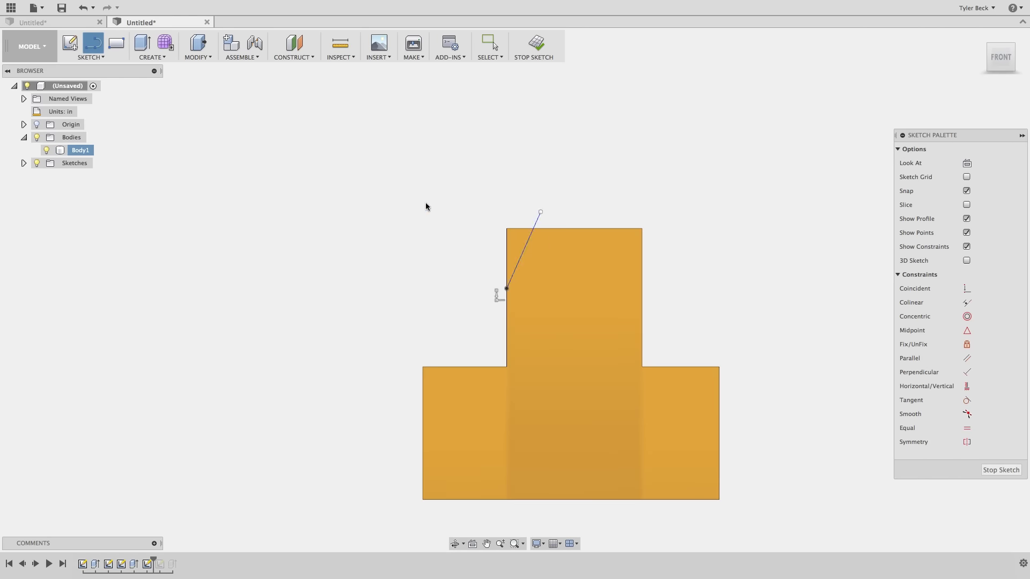
{"action": "left_click", "coordinate": [92, 57]}
{"action": "left_click", "coordinate": [161, 113]}
{"action": "left_click", "coordinate": [507, 278]}
{"action": "left_click", "coordinate": [642, 279]}
{"action": "key", "text": "l"}
{"action": "left_click", "coordinate": [506, 278]}
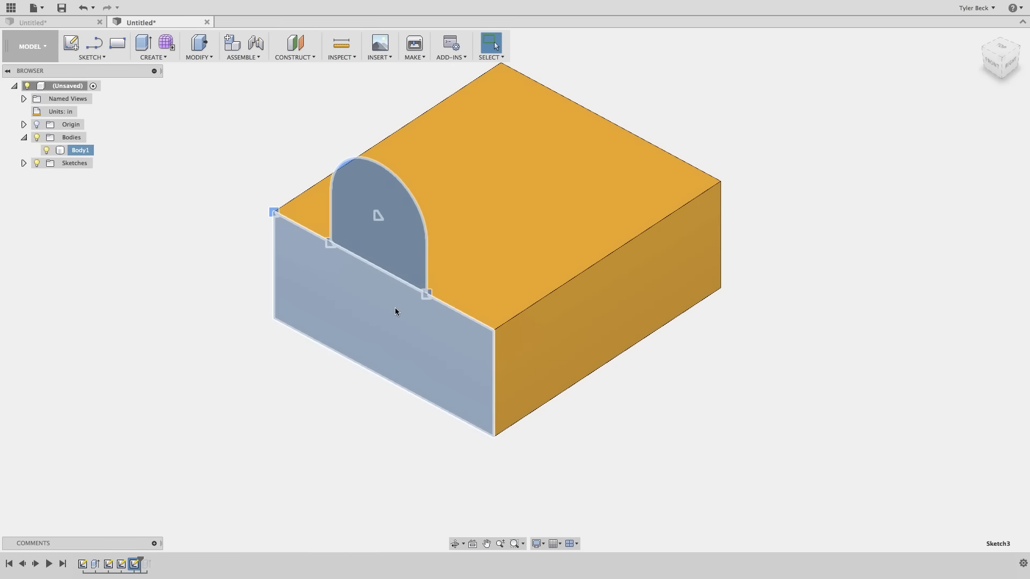
Select the block's front face to review Sketch3
{"action": "left_click", "coordinate": [392, 307]}
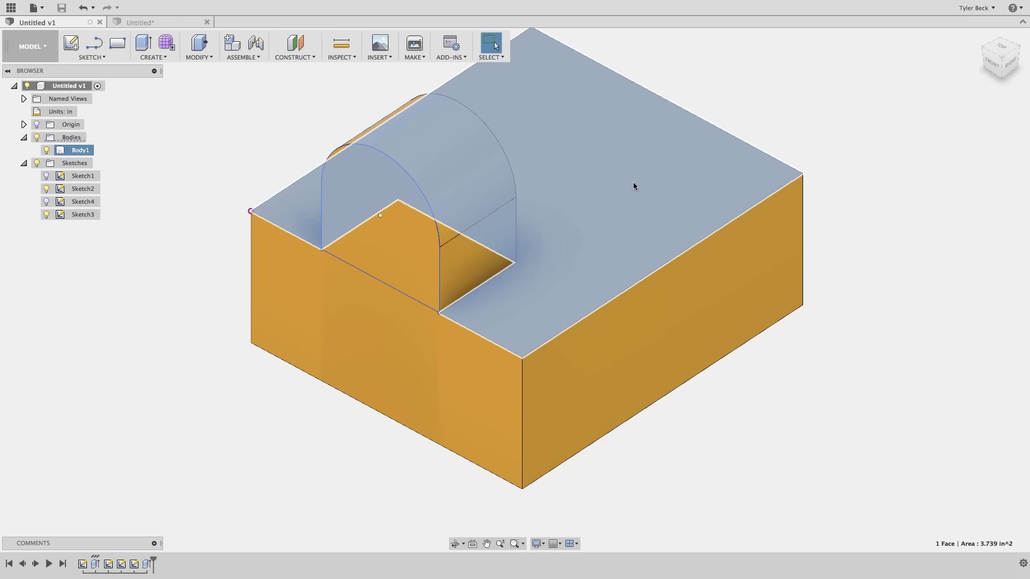
Orbit to a top-down view of the block and select its large top face
{"action": "middle_click_drag", "start_coordinate": [633, 185], "coordinate": [607, 223], "text": "shift"}
{"action": "middle_click_drag", "start_coordinate": [792, 169], "coordinate": [625, 202], "text": "shift"}
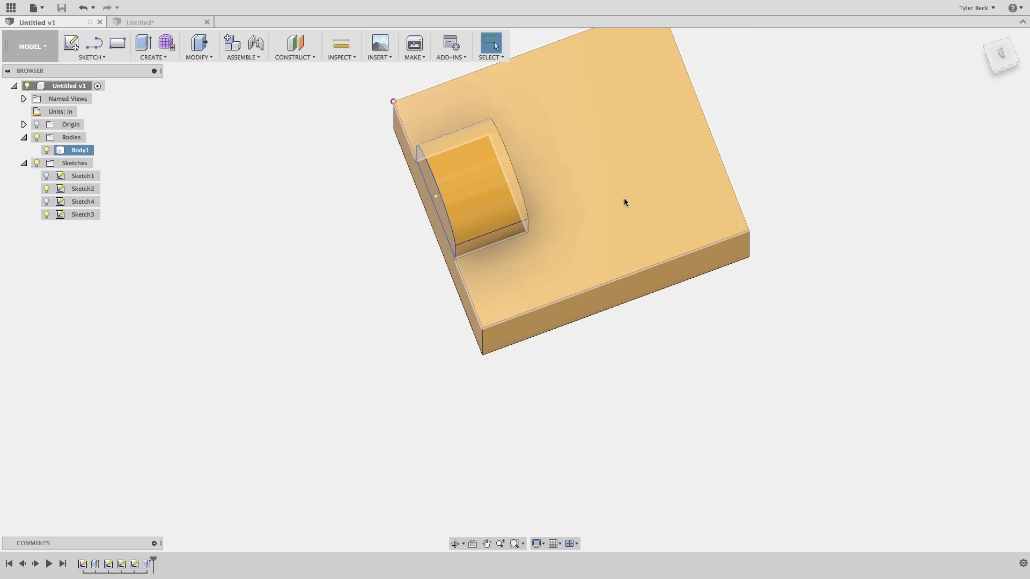
{"action": "left_click", "coordinate": [635, 183]}
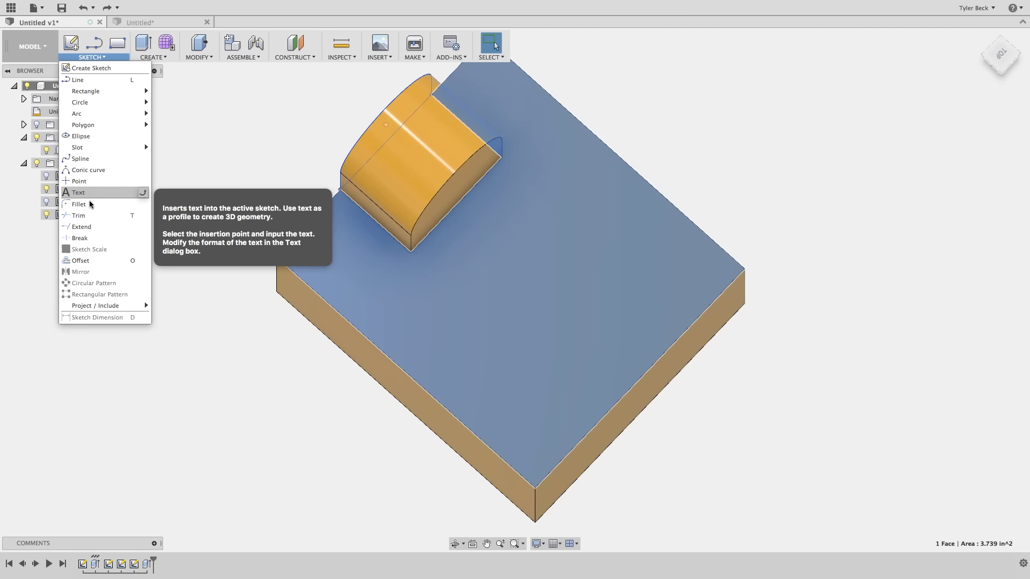
Start a new sketch on the top face, viewed from above, with the Line tool
{"action": "left_click", "coordinate": [92, 67]}
{"action": "left_click", "coordinate": [1010, 66]}
{"action": "left_click", "coordinate": [91, 57]}
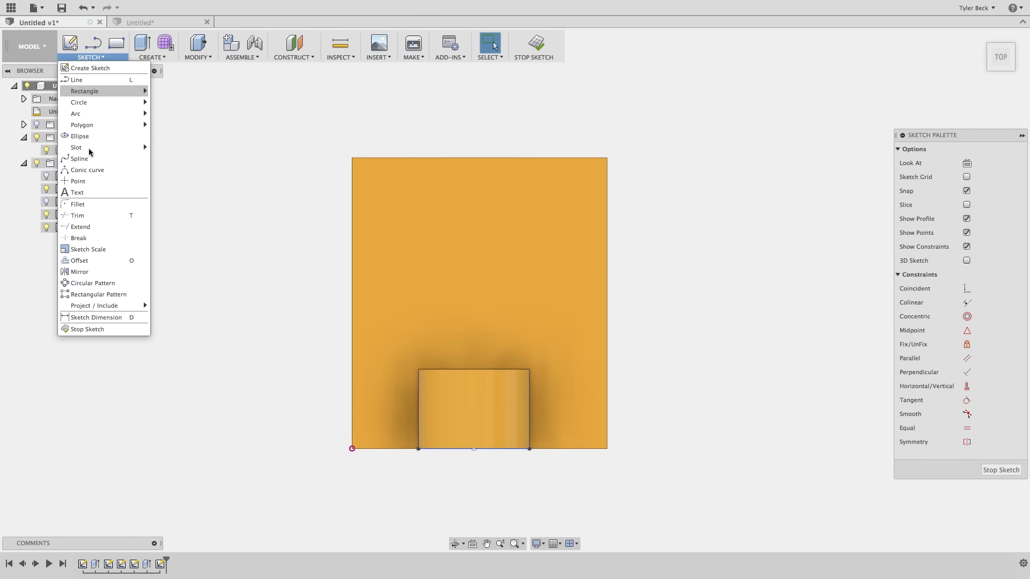
{"action": "left_click", "coordinate": [80, 85]}
Dimension the lower hole points 0.25 in from the bottom edge using SDIM
{"action": "type", "text": "sdim"}
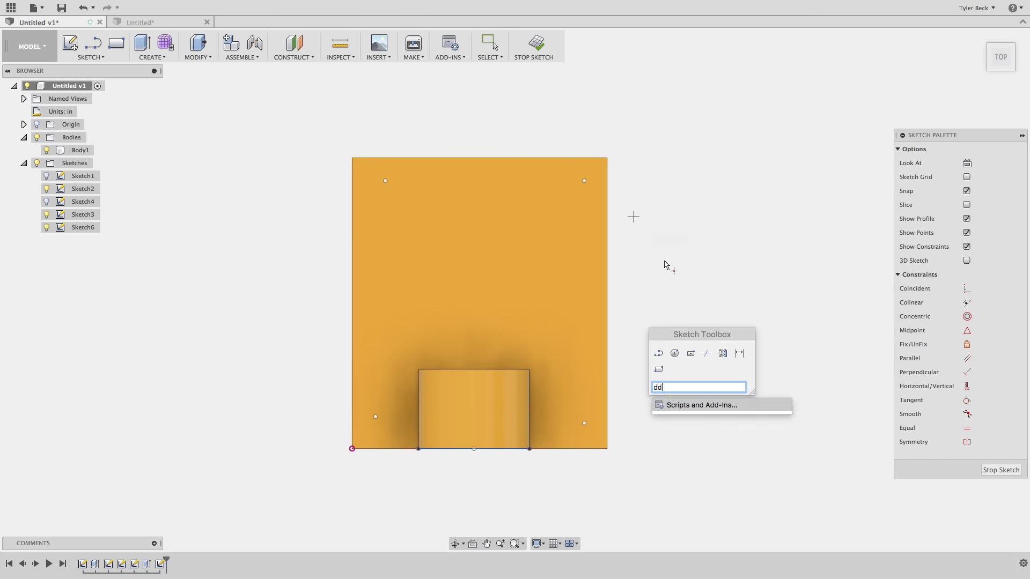
{"action": "key", "text": "Return"}
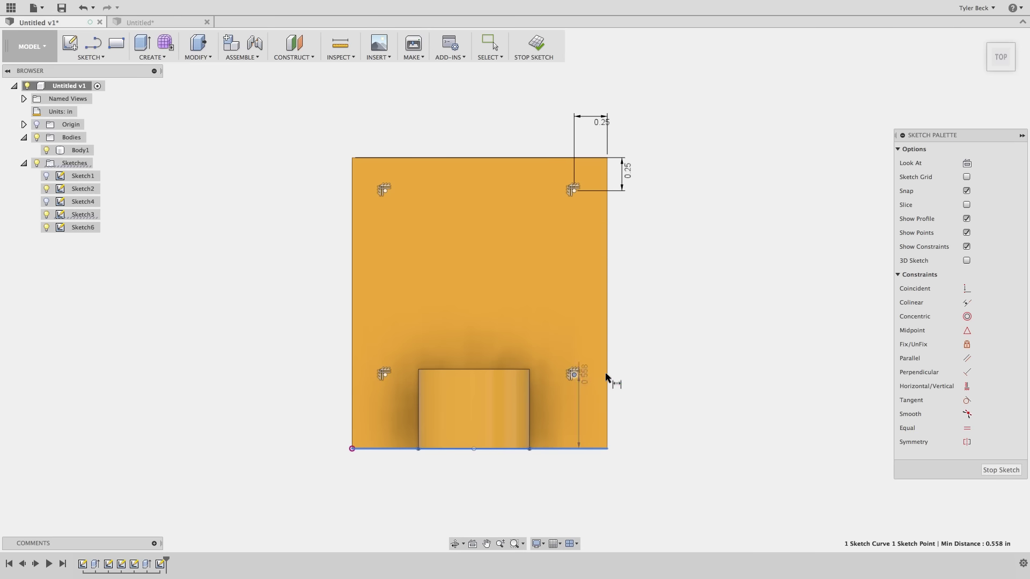
{"action": "left_click", "coordinate": [668, 387]}
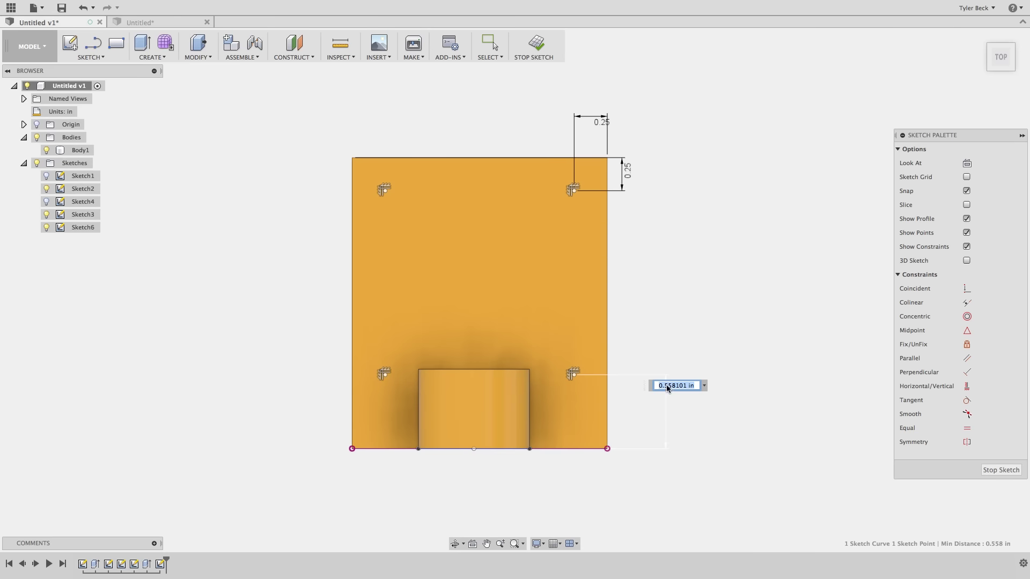
{"action": "type", "text": ".25"}
{"action": "key", "text": "Return"}
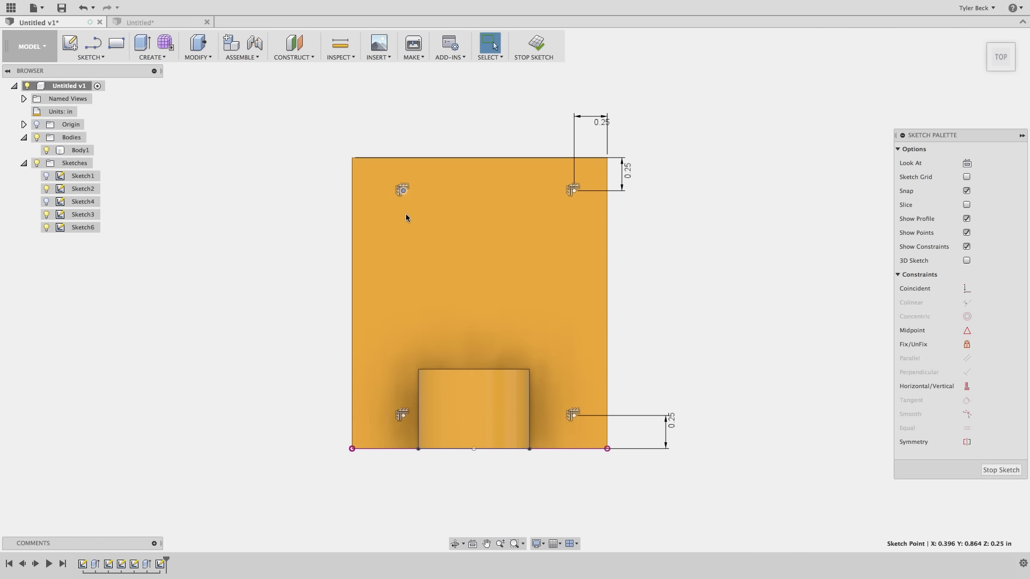
{"action": "left_click", "coordinate": [152, 57]}
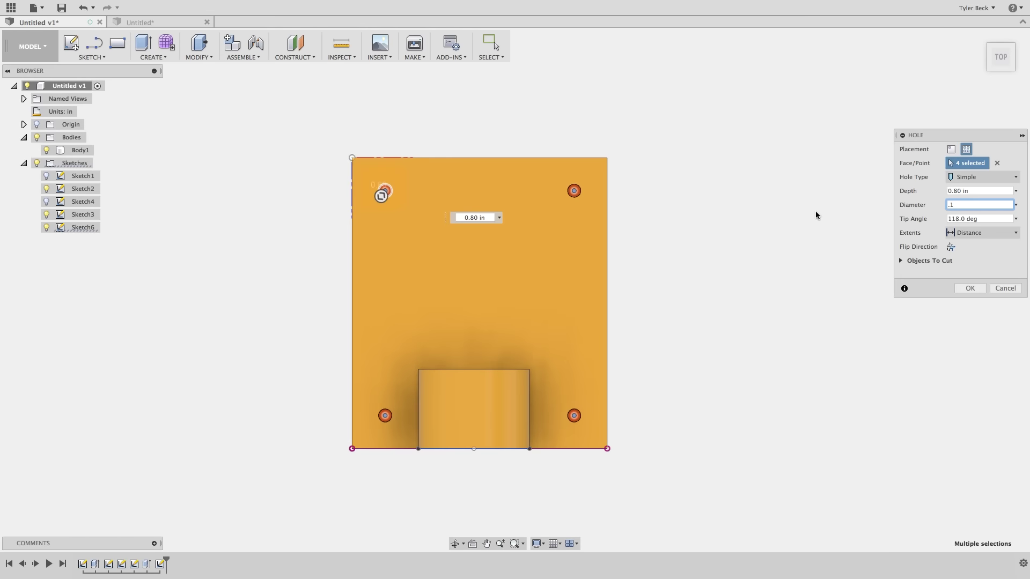
Confirm the four 0.1 in diameter, 0.80 in deep holes at the sketched points
{"action": "left_click", "coordinate": [971, 289]}
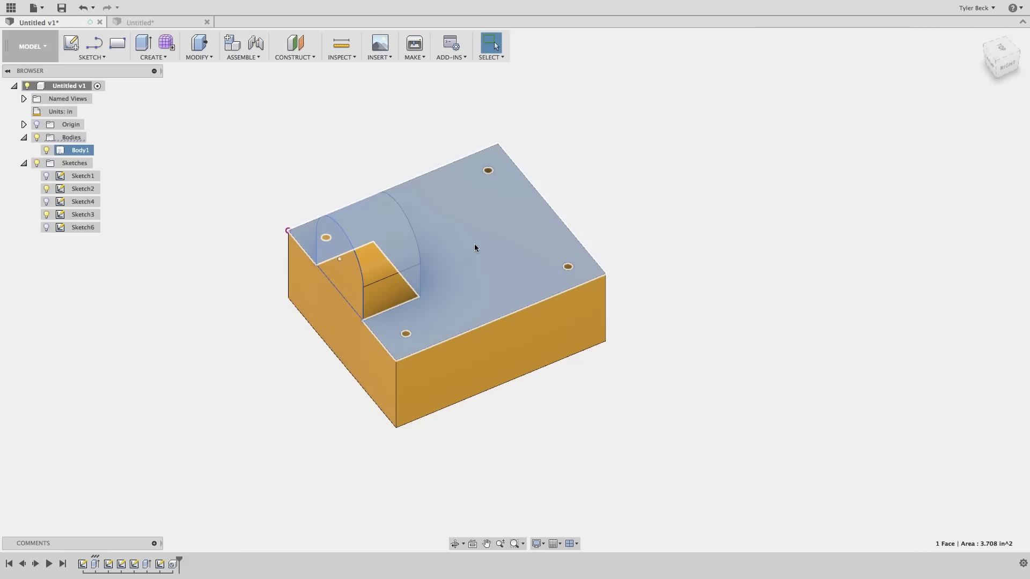
{"action": "left_click", "coordinate": [668, 402]}
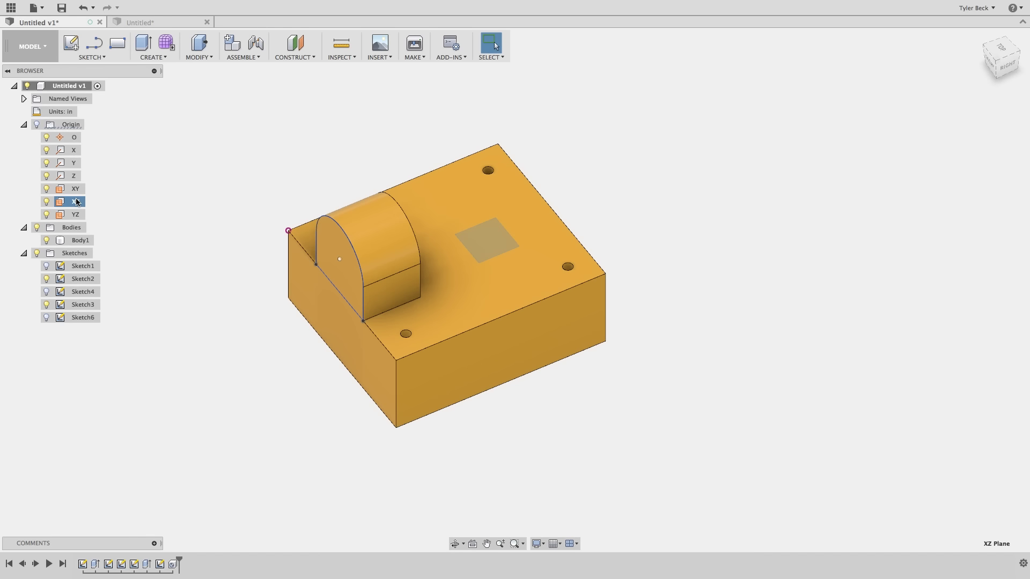
{"action": "middle_click_drag", "start_coordinate": [616, 255], "coordinate": [612, 193], "text": "shift"}
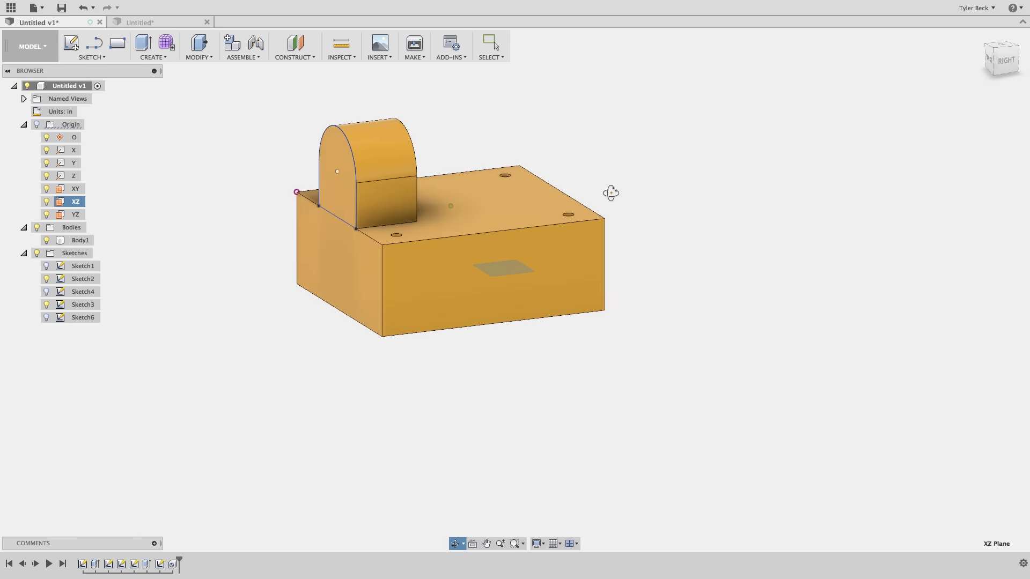
{"action": "left_click", "coordinate": [526, 263]}
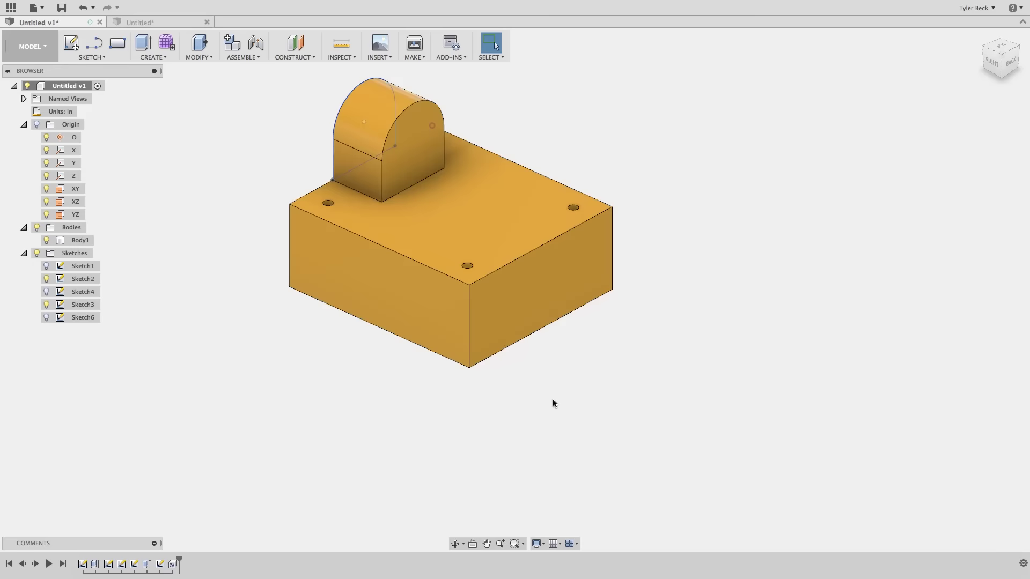
{"action": "mouse_move", "coordinate": [552, 402]}
{"action": "middle_mouse_down", "text": "shift"}
{"action": "mouse_move", "coordinate": [494, 46]}
{"action": "mouse_move", "coordinate": [466, 180]}
{"action": "mouse_move", "coordinate": [472, 279]}
{"action": "mouse_move", "coordinate": [488, 272]}
{"action": "middle_mouse_up", "text": "shift"}
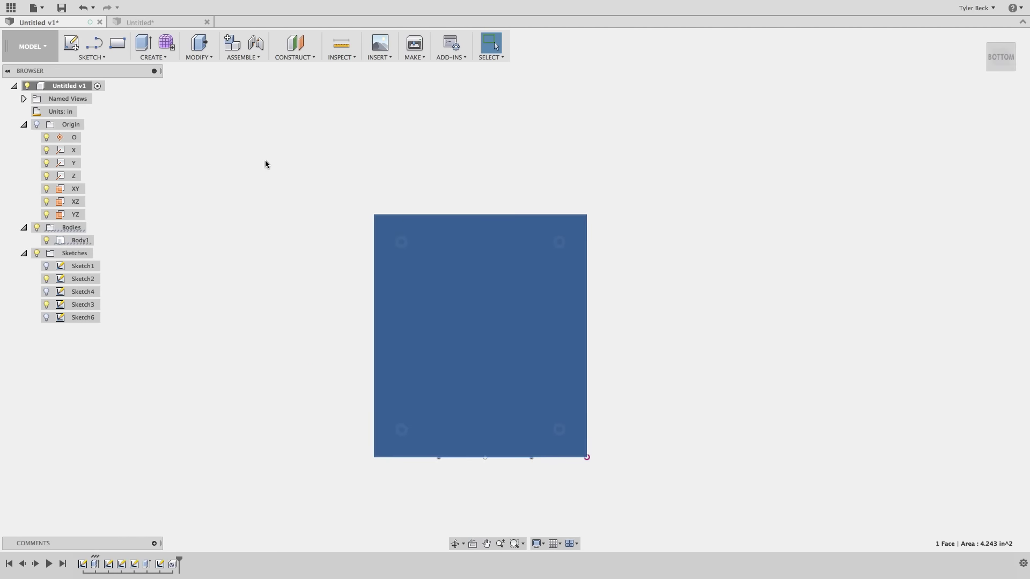
Cut a rectangular channel -2.30 in from the back face's bottom edge, then select the side face
{"action": "middle_click_drag", "start_coordinate": [517, 200], "coordinate": [468, 408], "text": "shift"}
{"action": "left_click", "coordinate": [468, 415]}
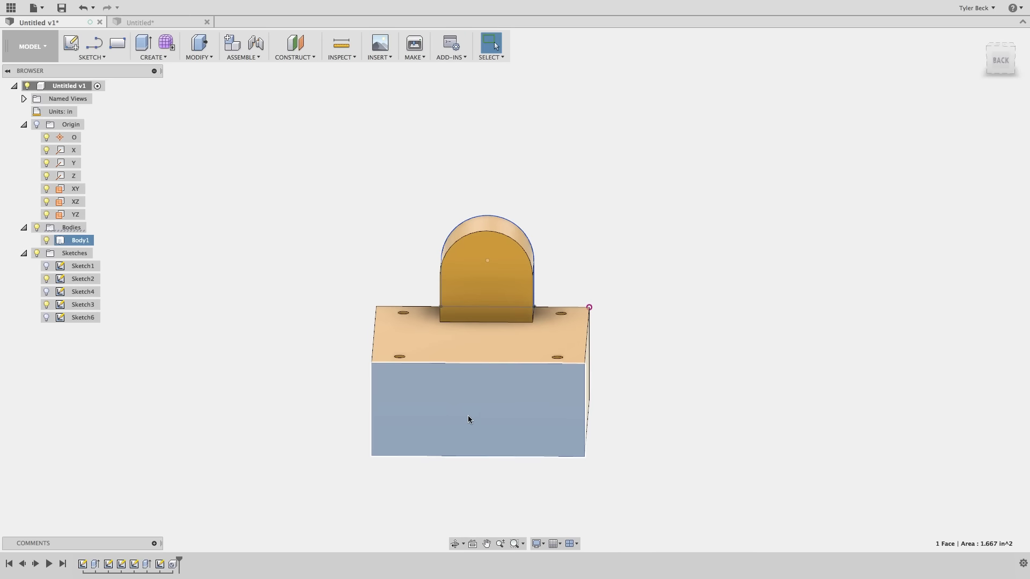
{"action": "left_click", "coordinate": [420, 389]}
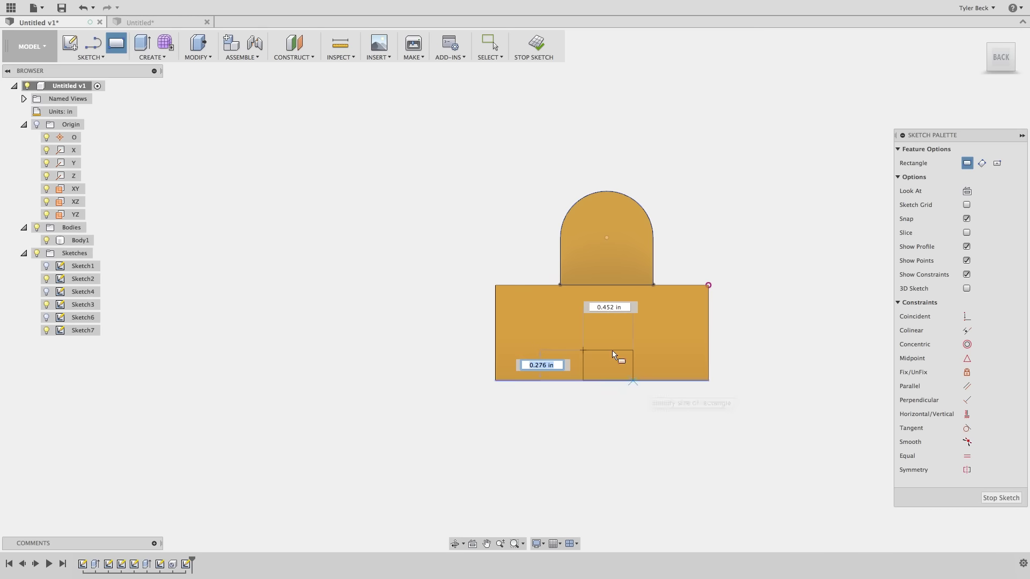
{"action": "key", "text": "e"}
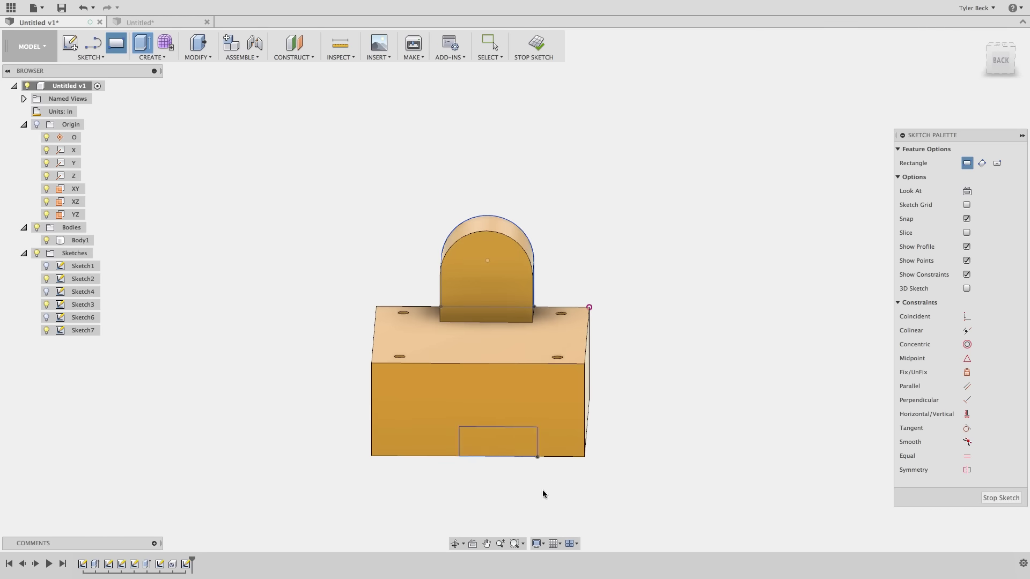
{"action": "left_click", "coordinate": [499, 439]}
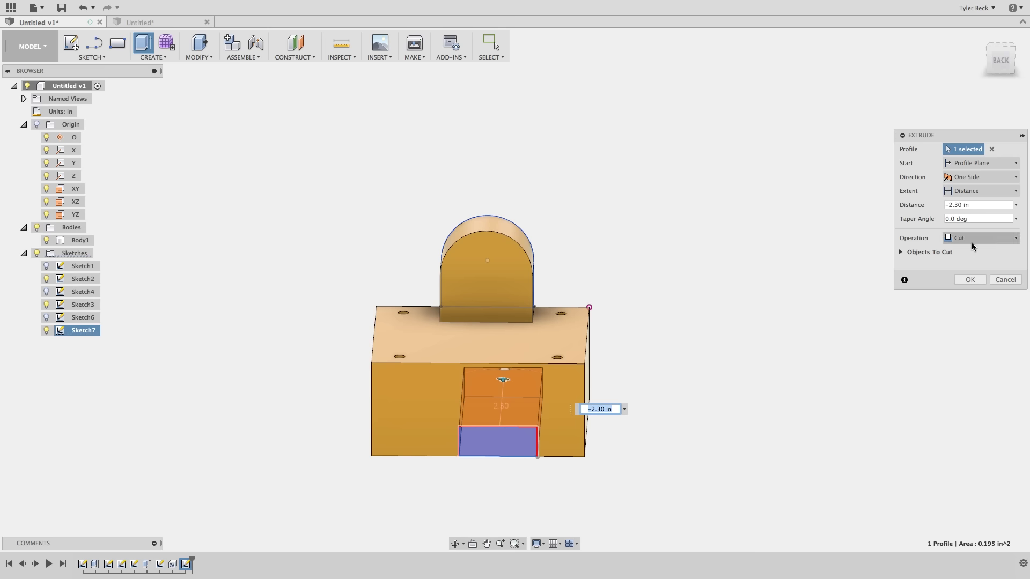
{"action": "key", "text": "Return"}
{"action": "middle_click_drag", "start_coordinate": [724, 338], "coordinate": [484, 423], "text": "shift"}
{"action": "left_click", "coordinate": [485, 424]}
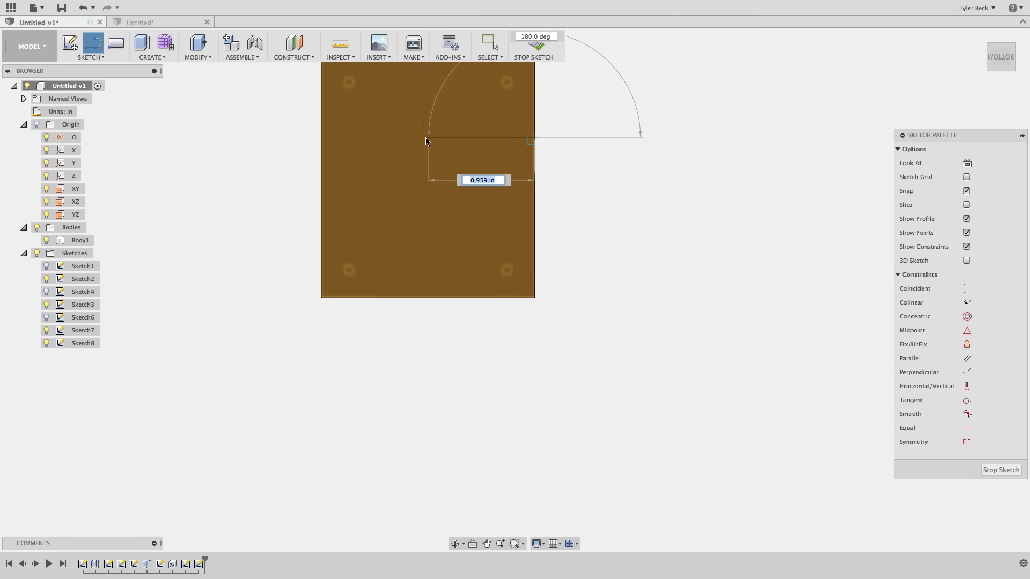
Draw an L-shaped outline on the bottom face and extrude-cut it -0.40 in
{"action": "double_click", "coordinate": [423, 298]}
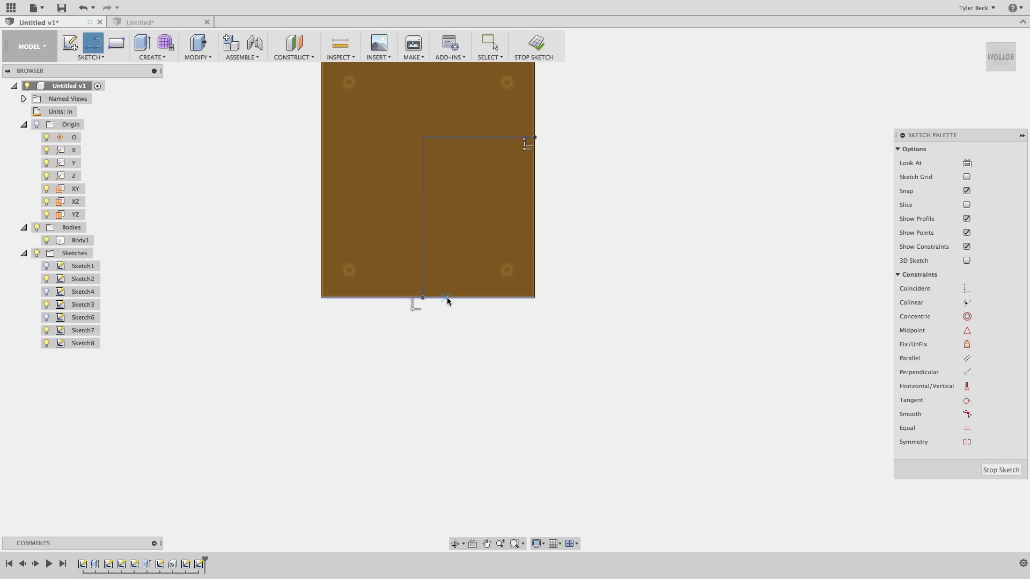
{"action": "left_click", "coordinate": [461, 297]}
{"action": "left_click", "coordinate": [460, 169]}
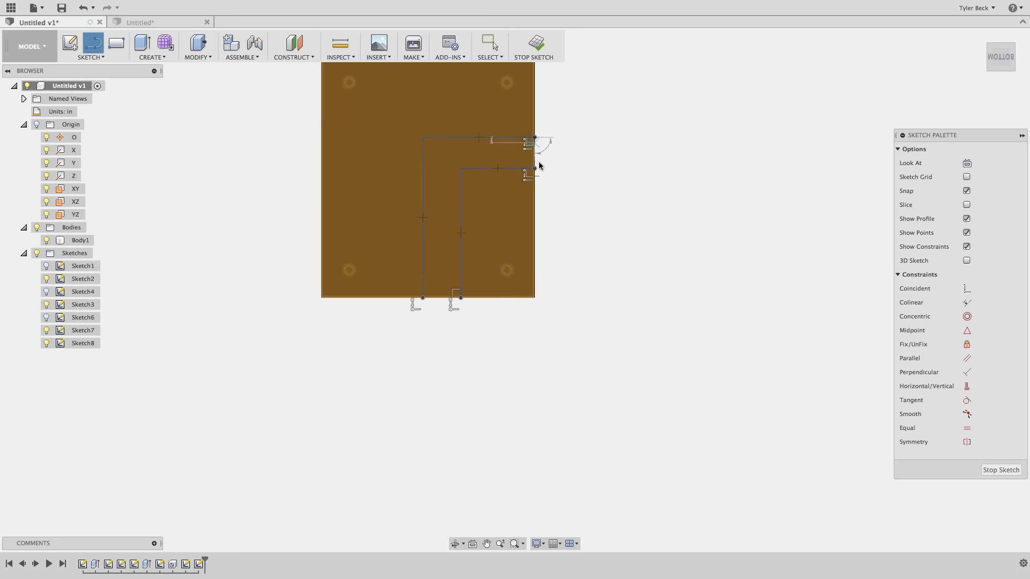
{"action": "key", "text": "e"}
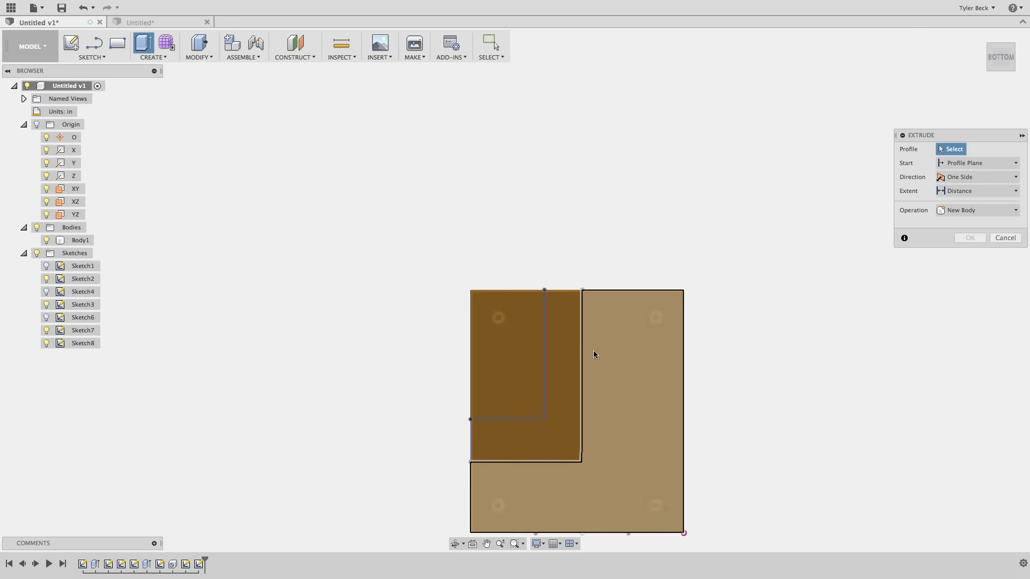
{"action": "left_click", "coordinate": [572, 353]}
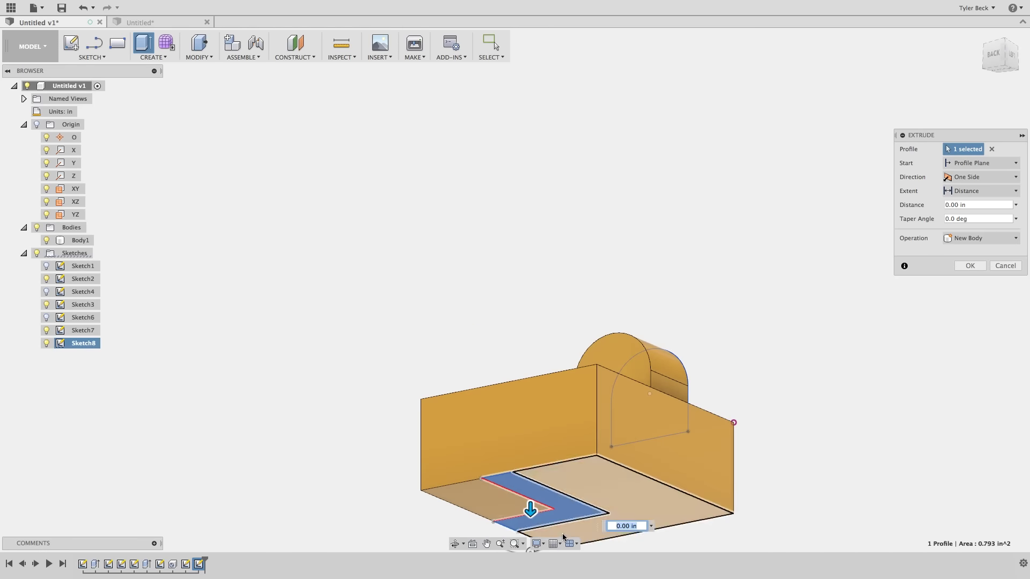
{"action": "key", "text": "Return"}
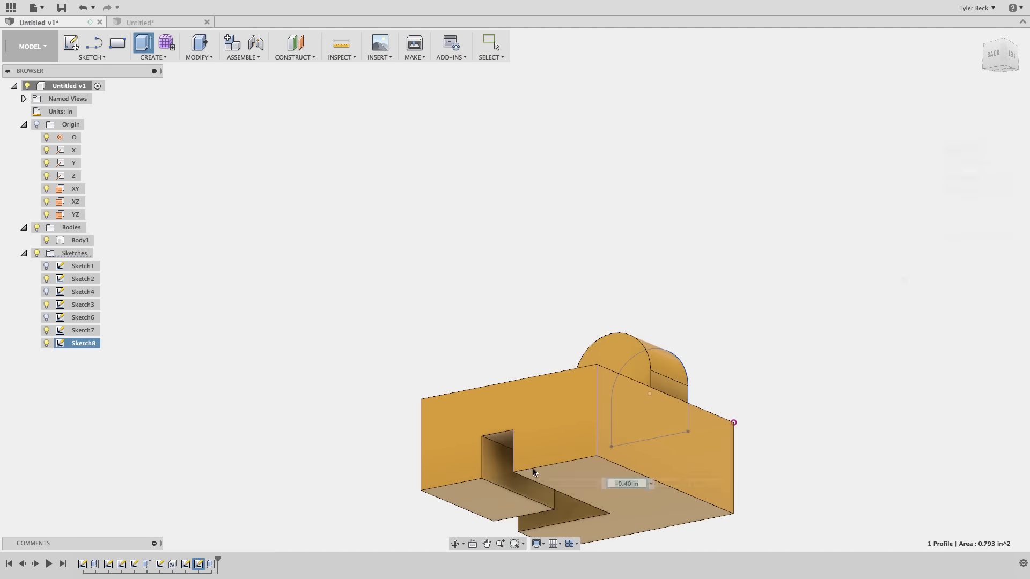